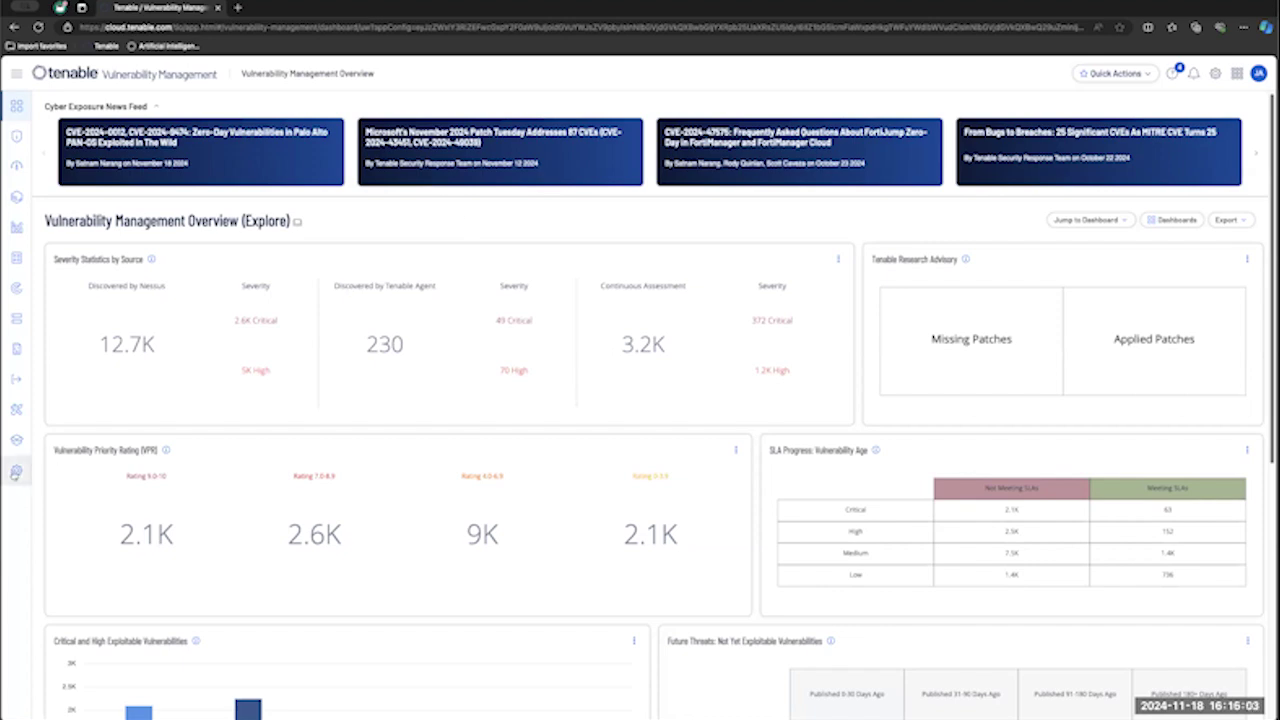
- Open the platform Settings, which lands on the Sensors page
click(15, 472)
- Go to Sensors > Nessus Agents > Profiles and start a new agent profile
click(131, 460)
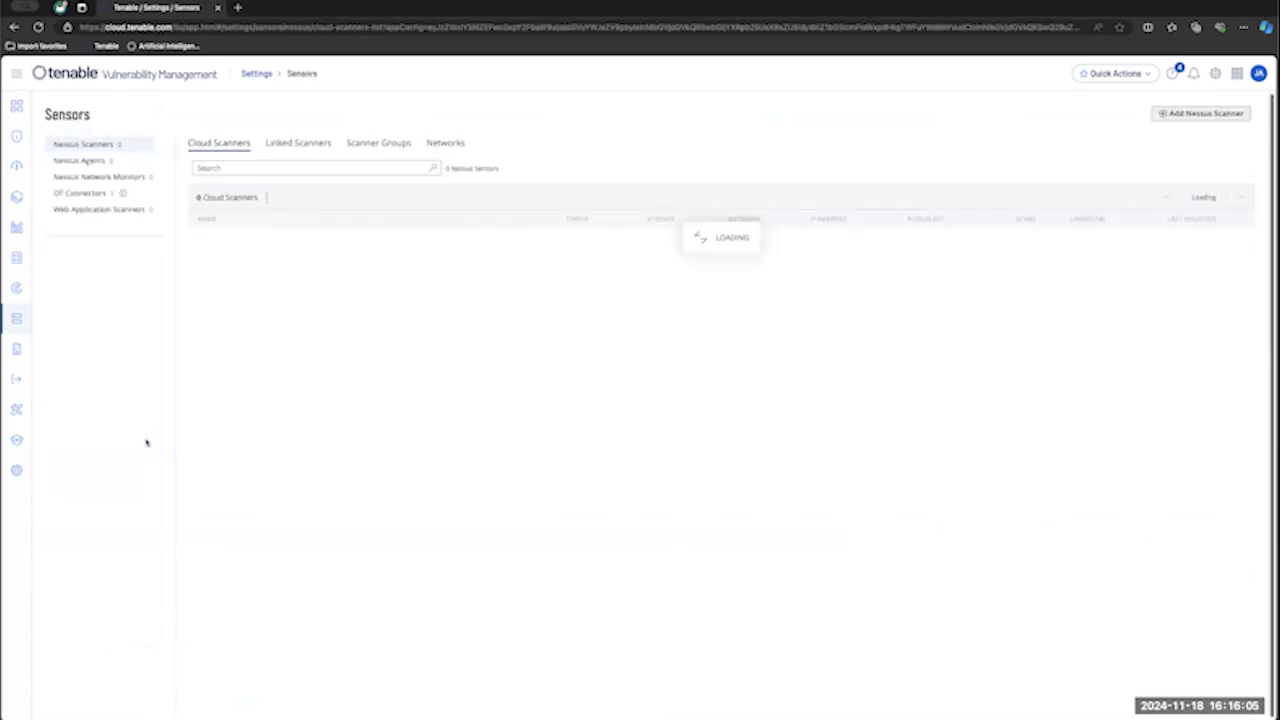
click(80, 160)
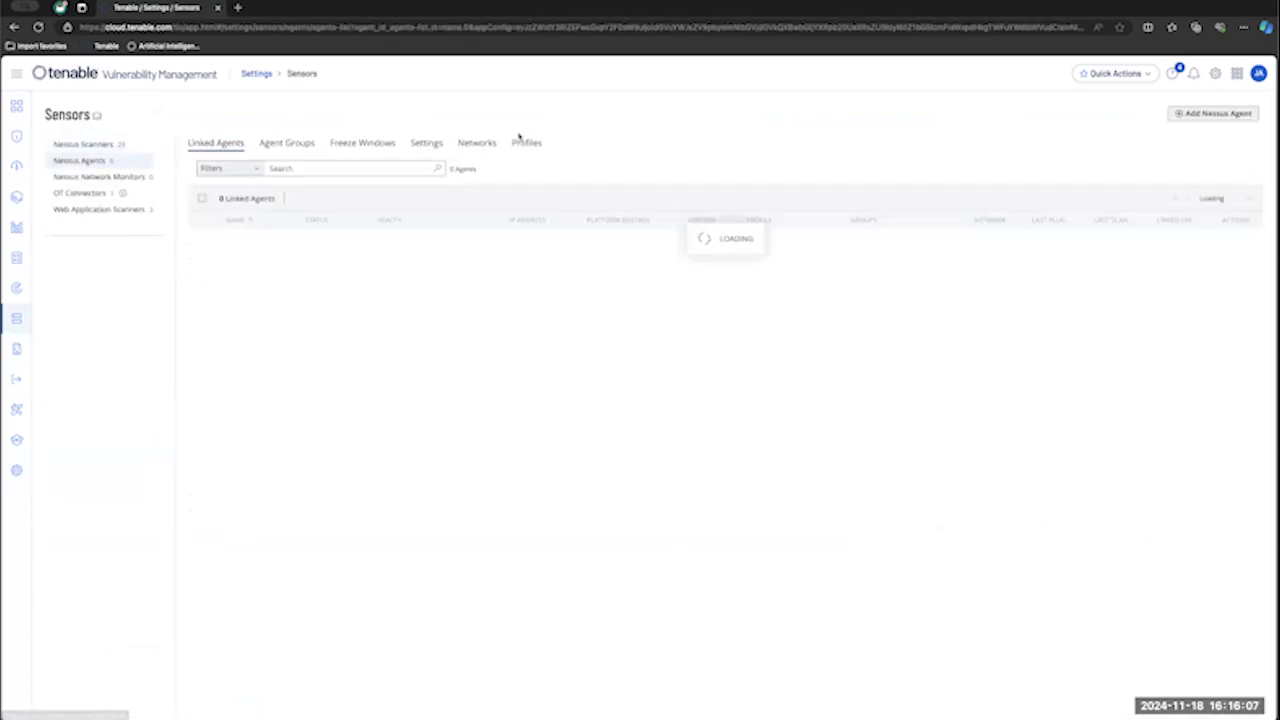
click(530, 146)
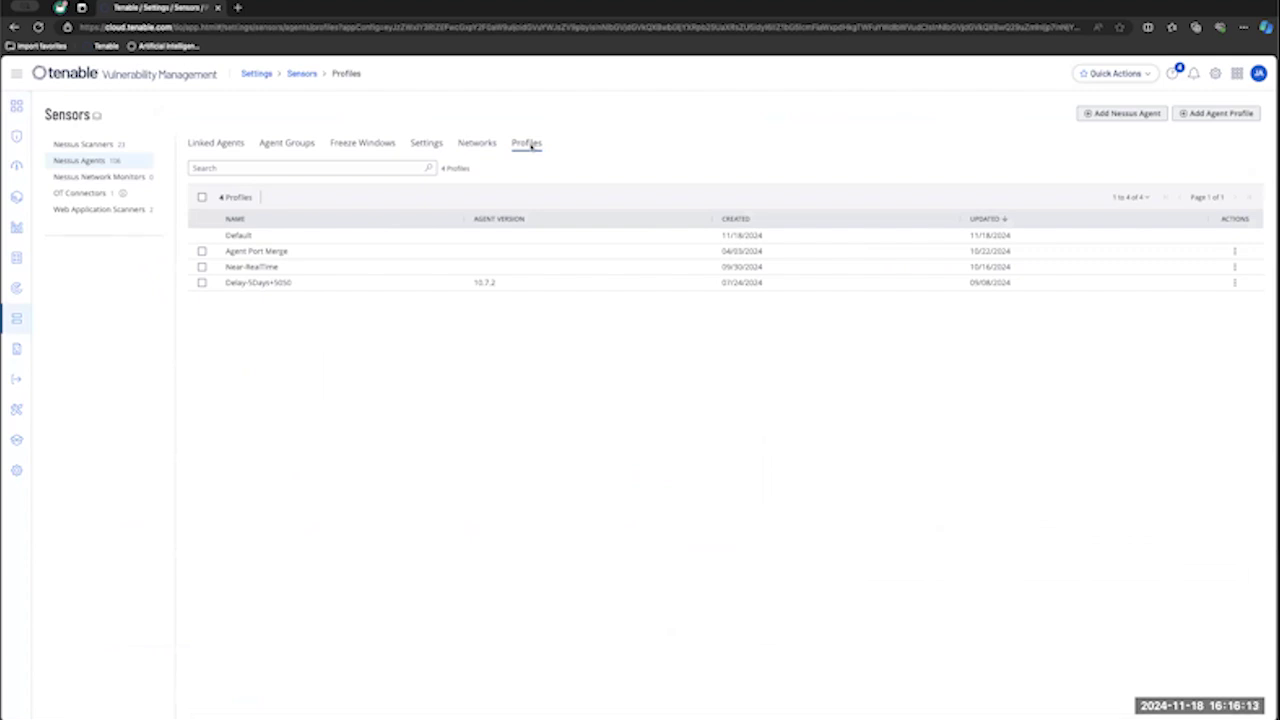
click(1215, 113)
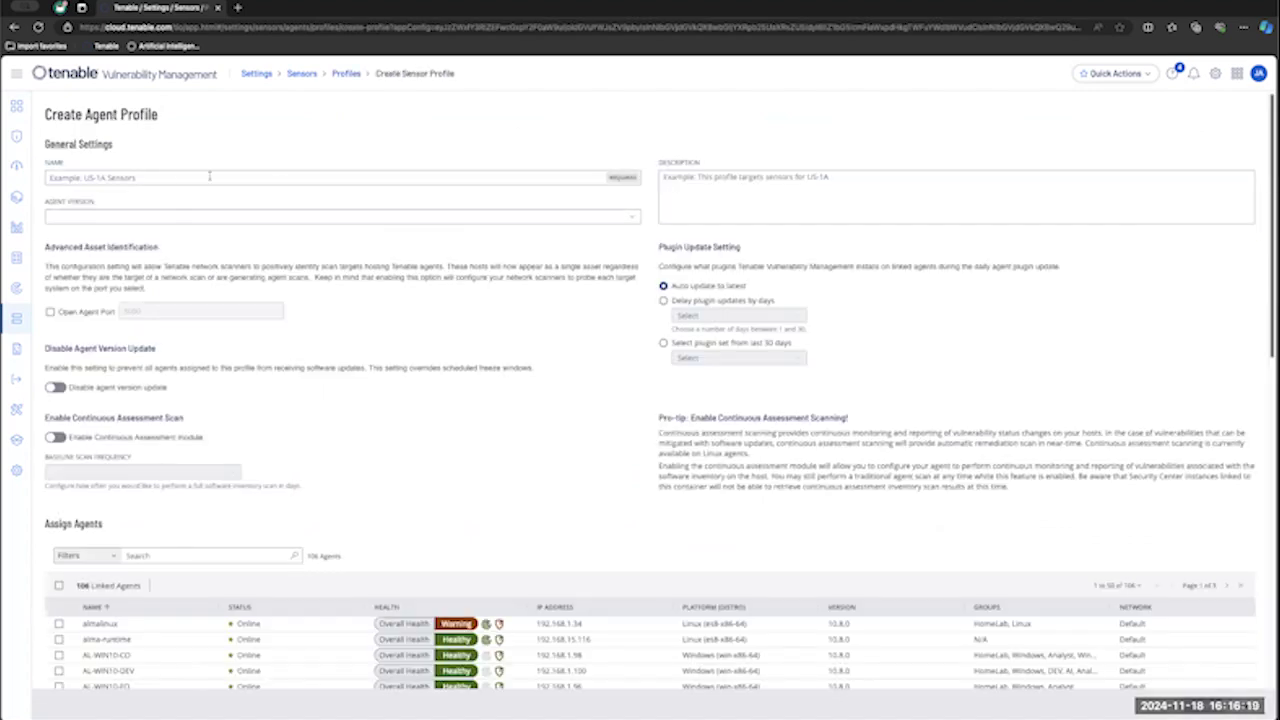
- Enable the Continuous Assessment module with a baseline scan frequency of 2 days
click(325, 218)
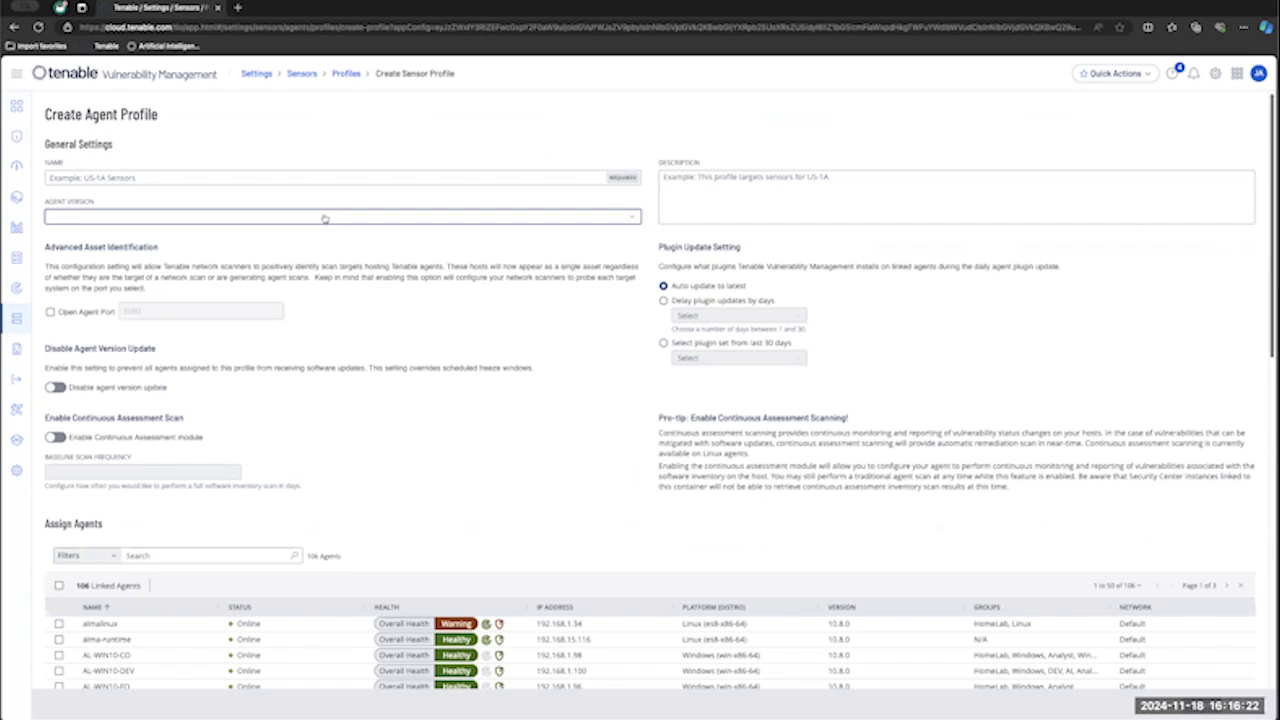
click(273, 210)
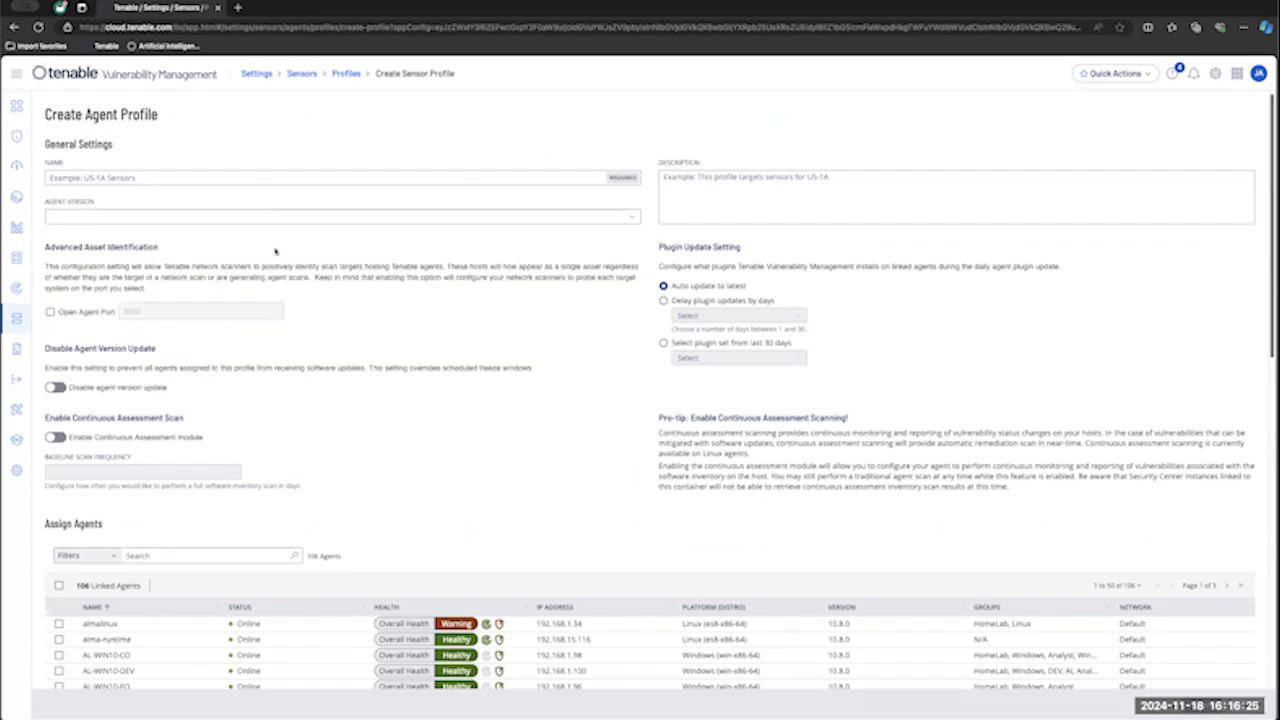
scroll(275, 251, down, 1)
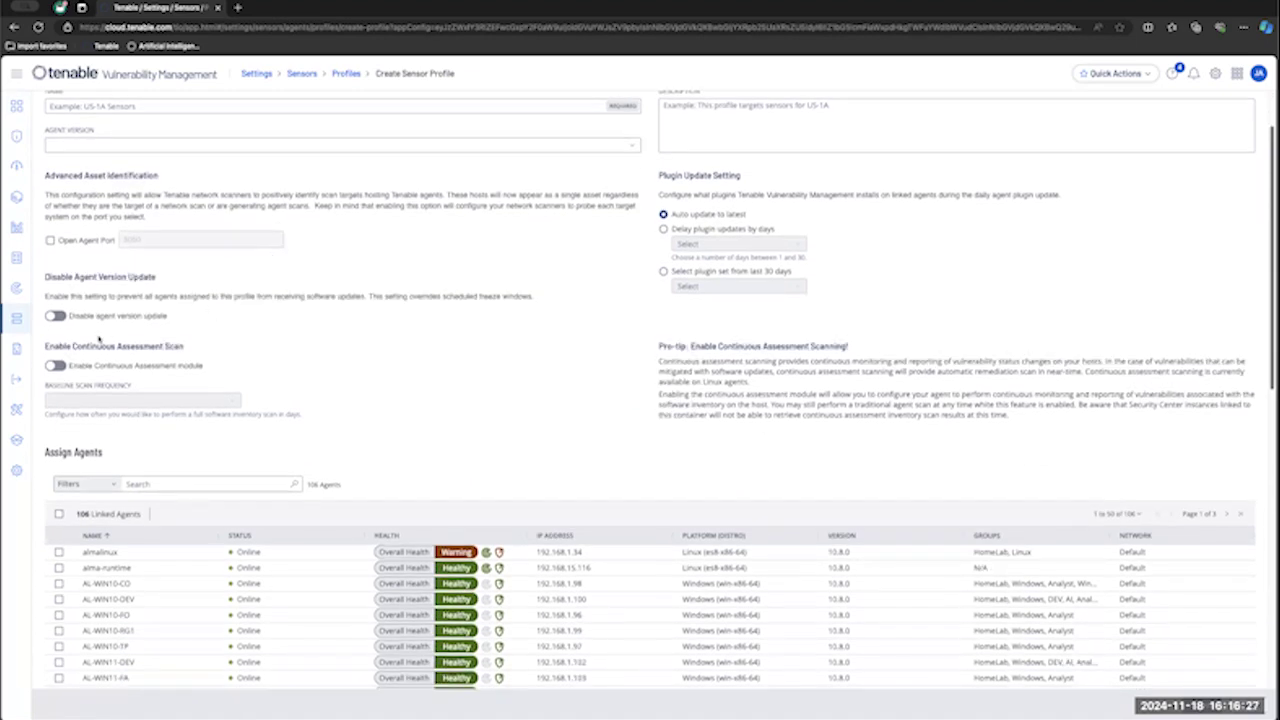
drag(44, 345, 233, 354)
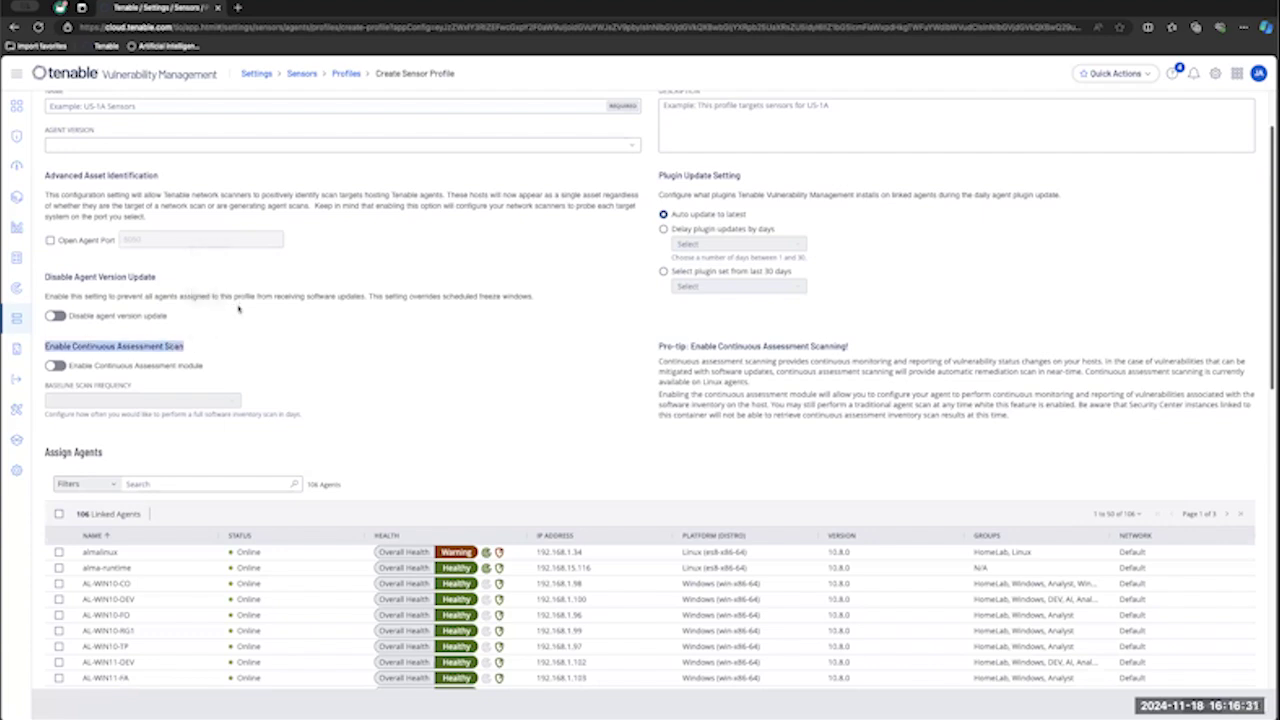
click(56, 366)
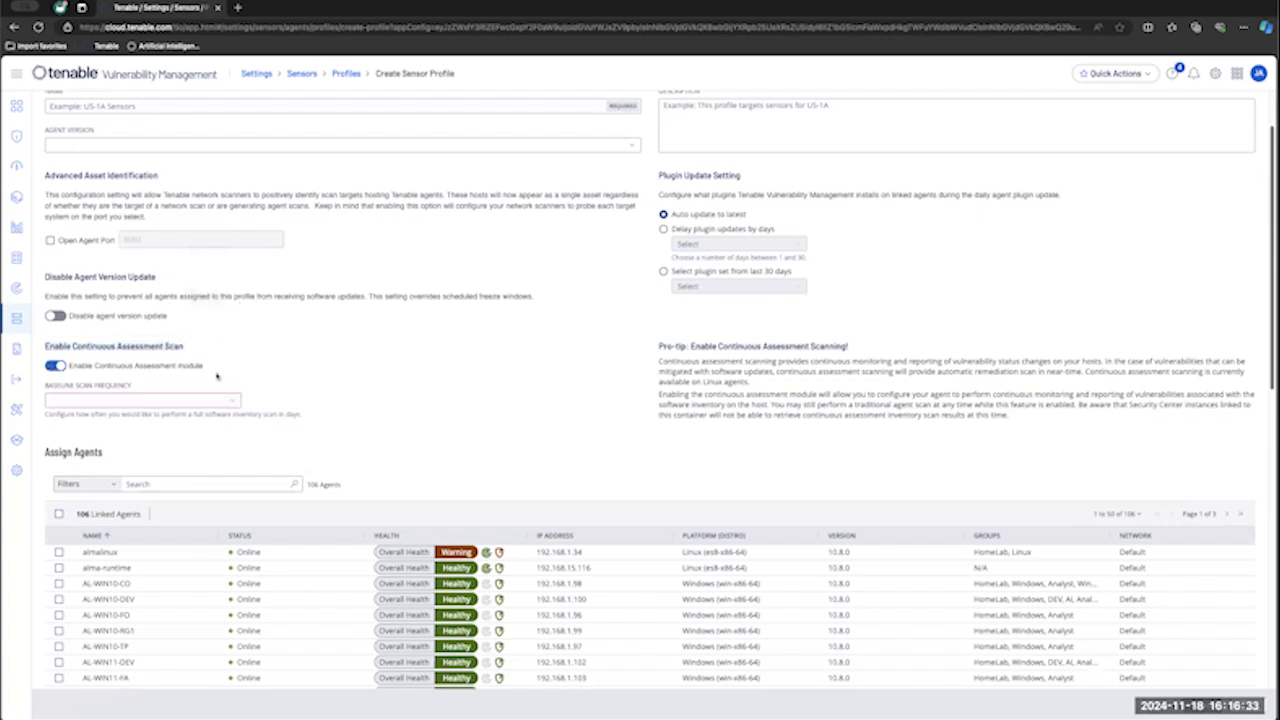
click(196, 404)
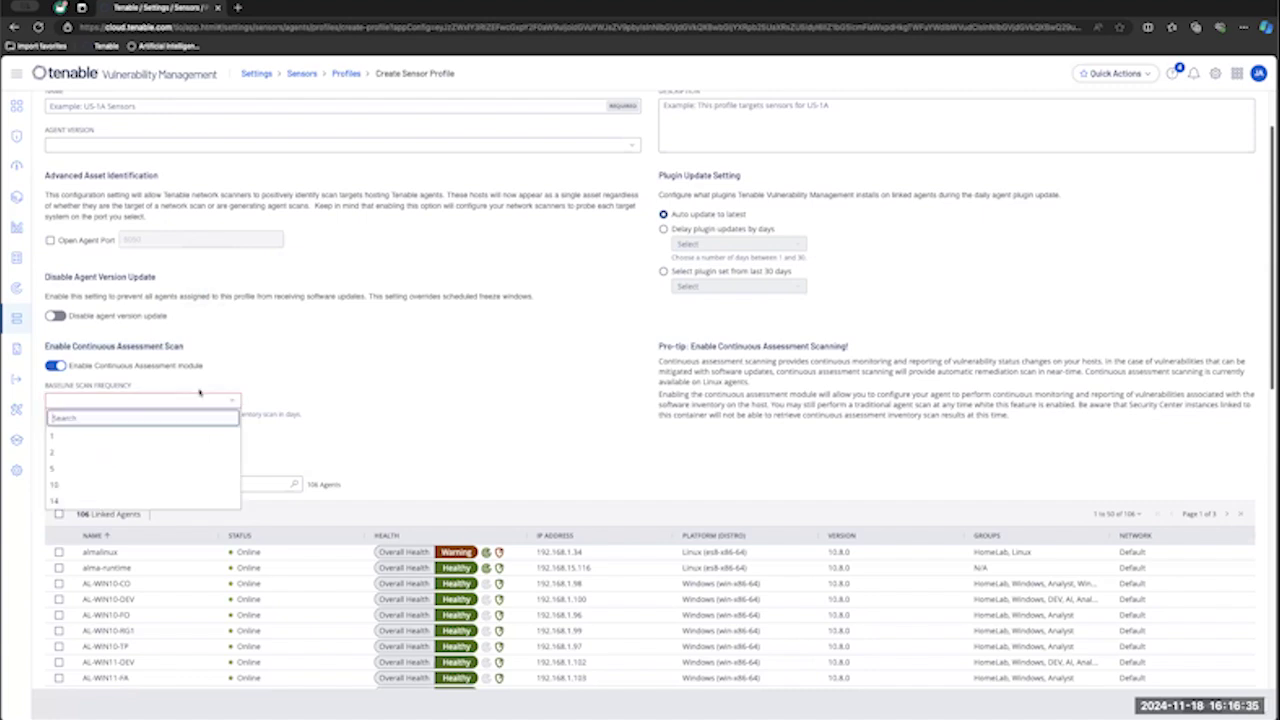
click(186, 454)
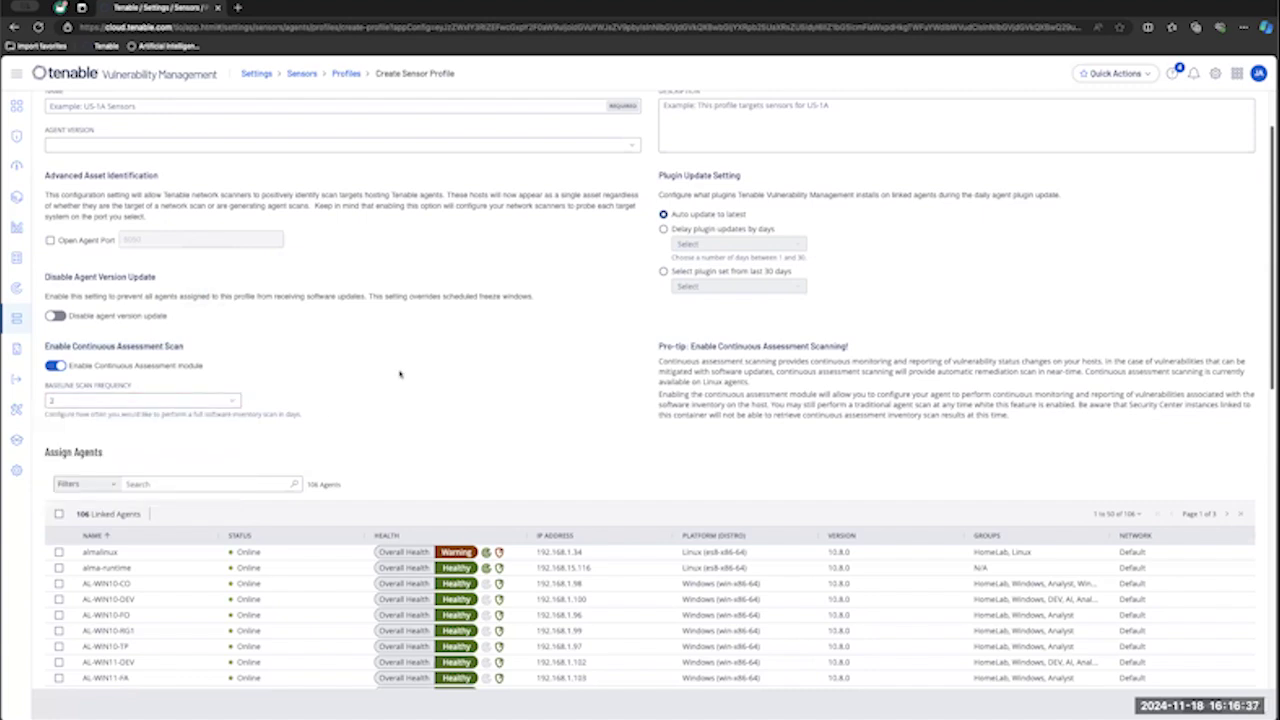
scroll(428, 350, up, 1)
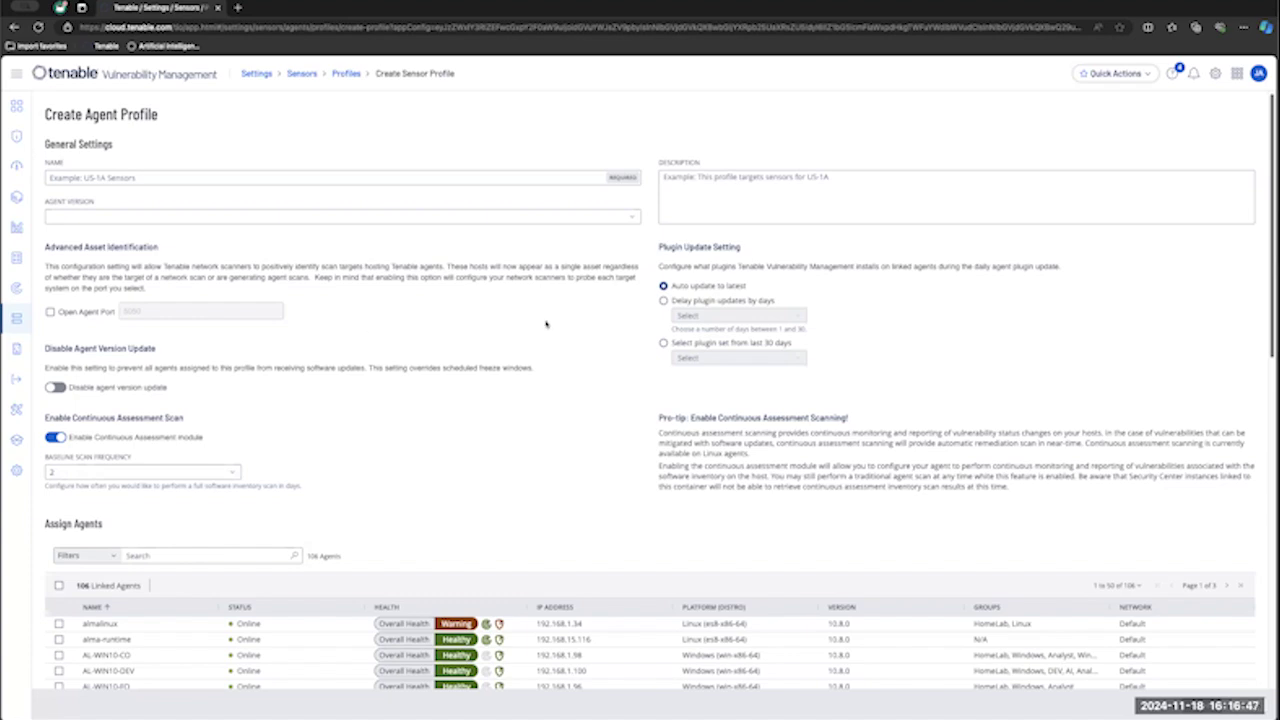
scroll(546, 323, down, 3)
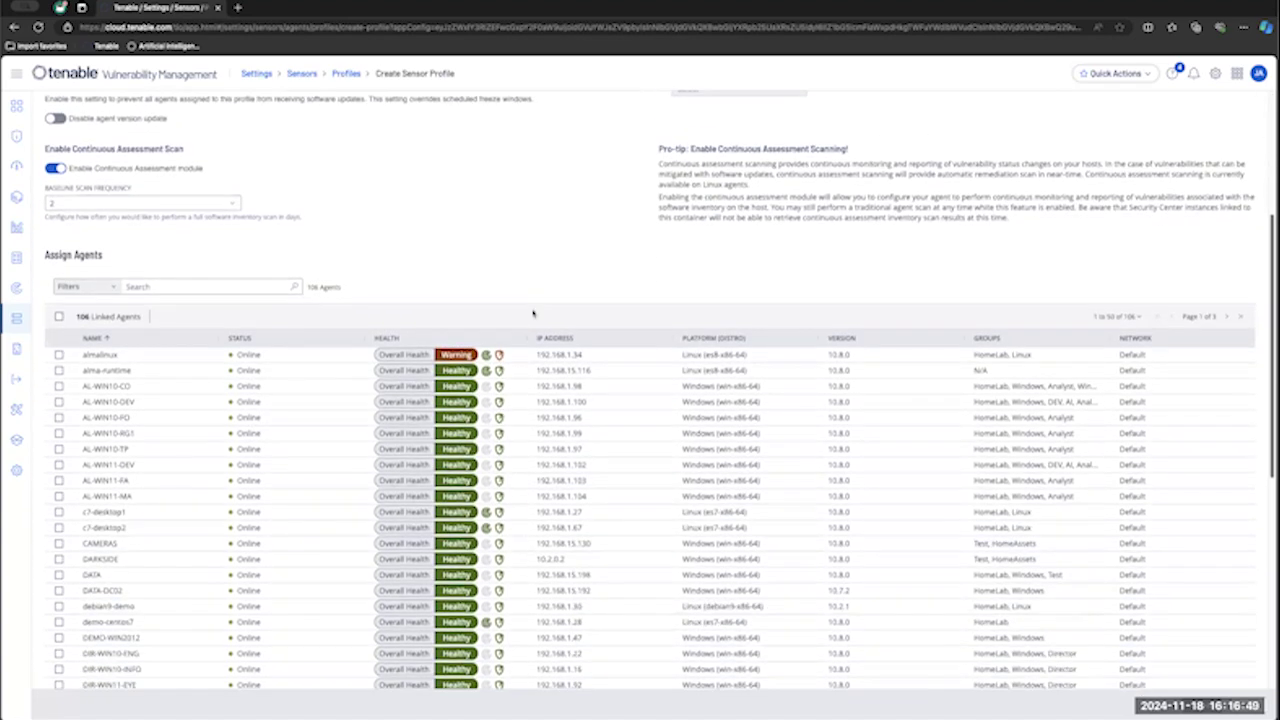
scroll(494, 256, down, 2)
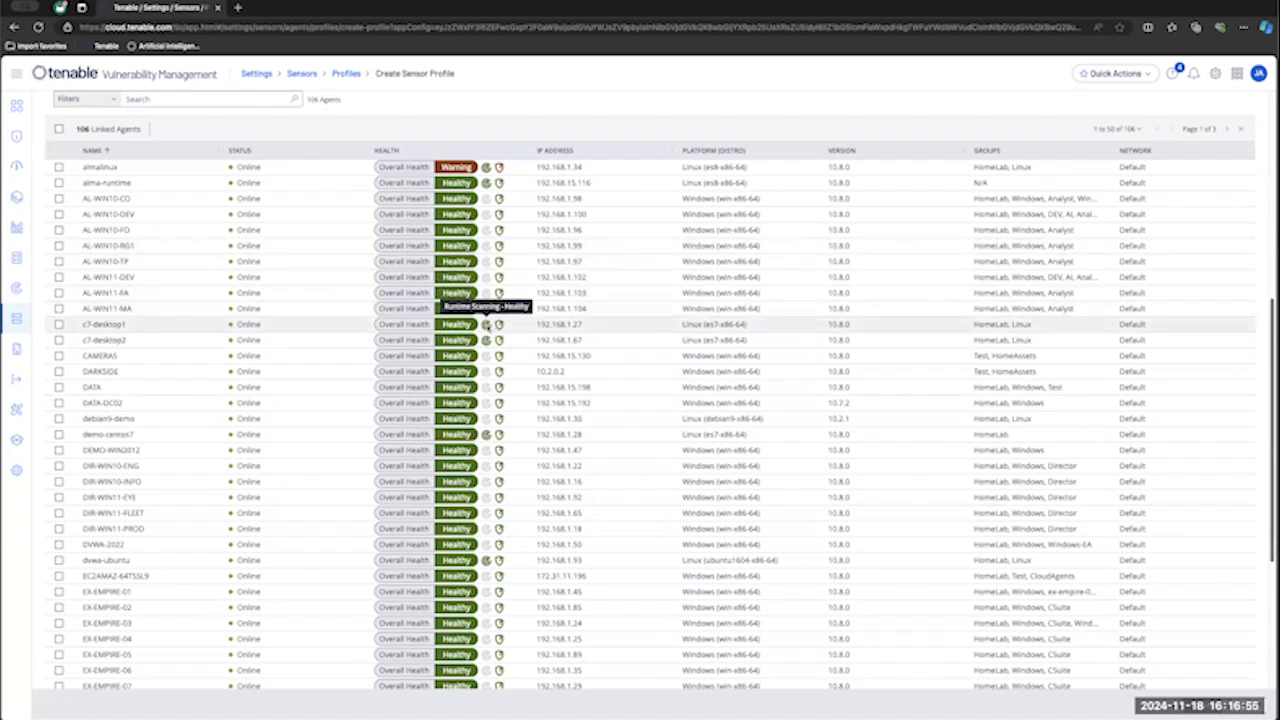
scroll(485, 325, up, 5)
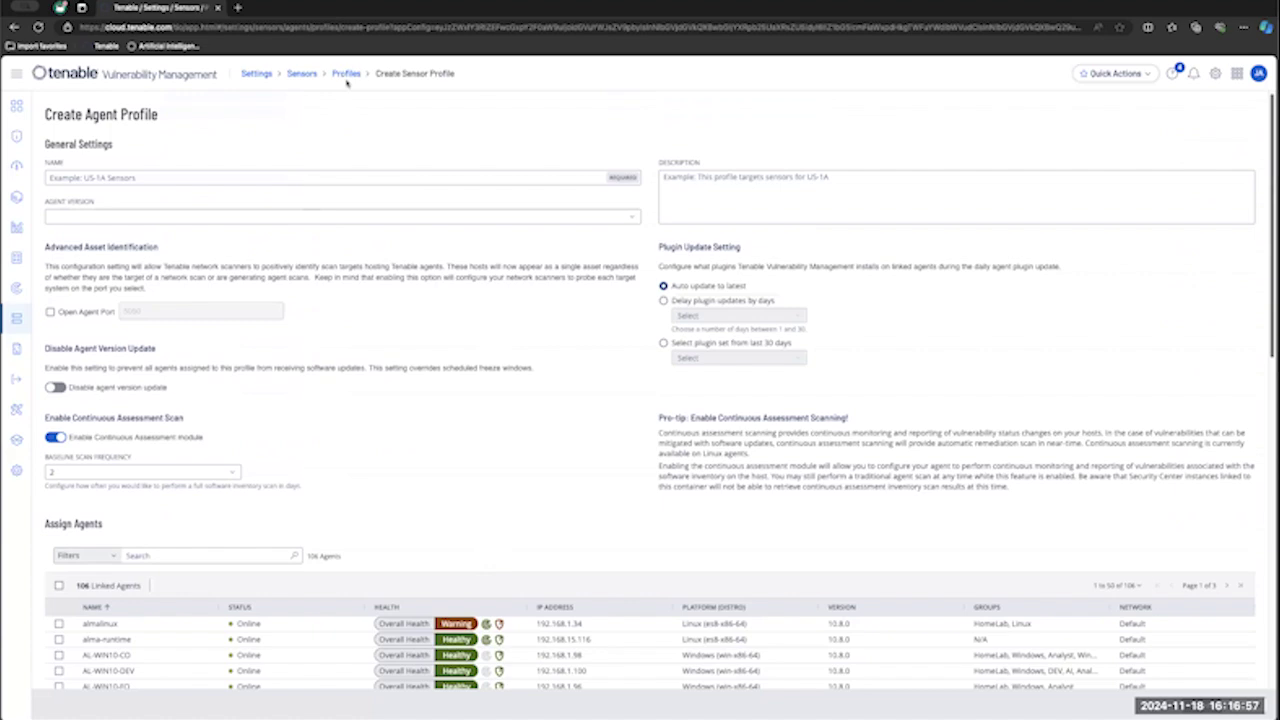
- Open the Agent Port Merge profile and highlight its Continuous Assessment section heading
click(346, 76)
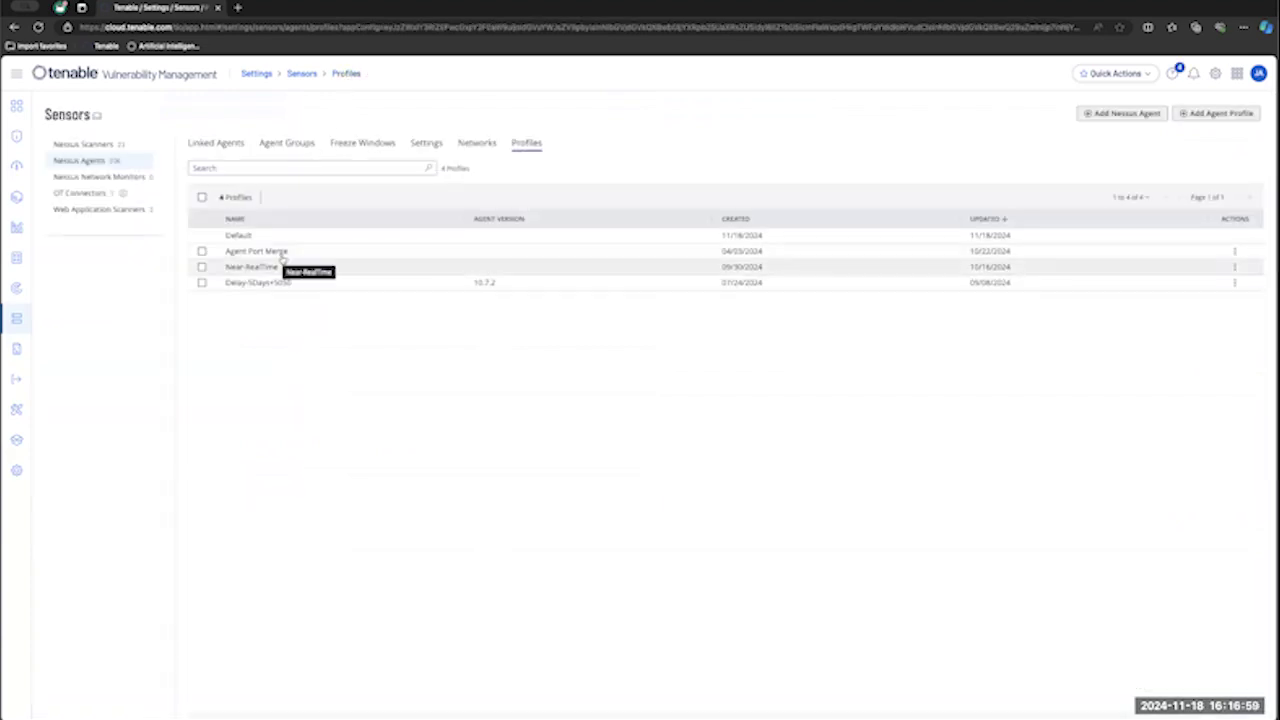
click(280, 252)
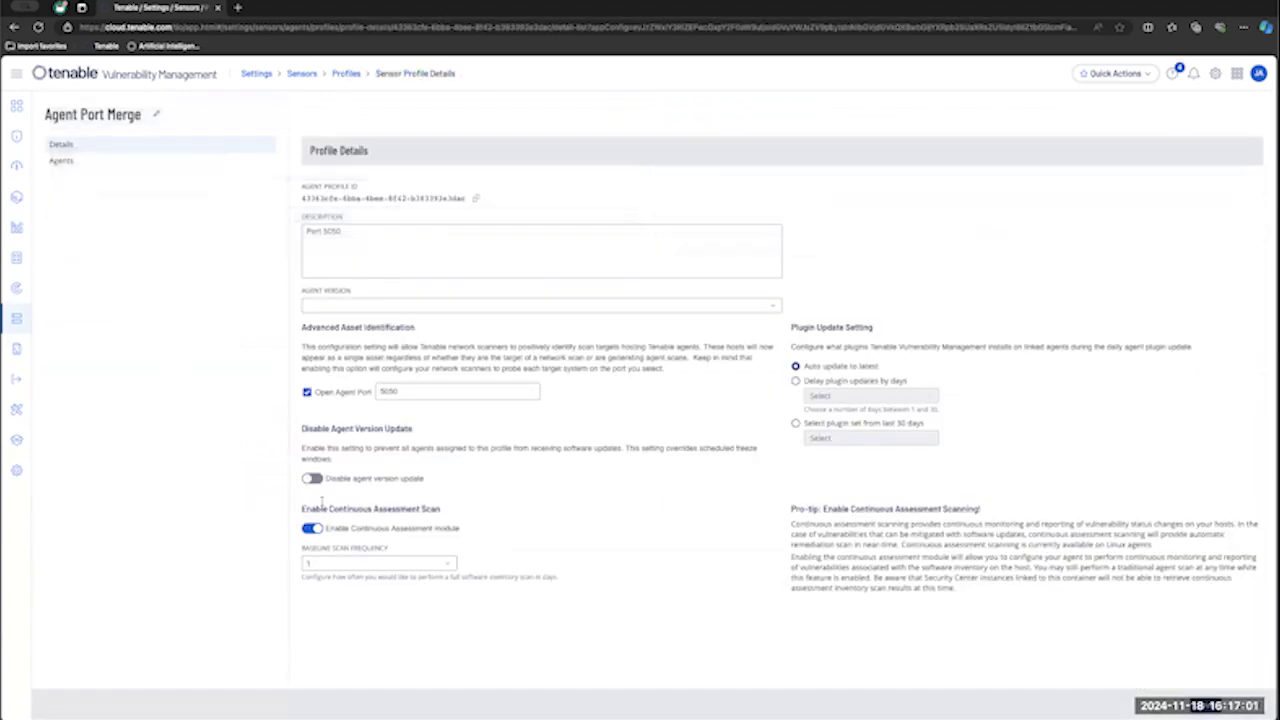
drag(303, 509, 443, 509)
click(445, 510)
triple_click(445, 510)
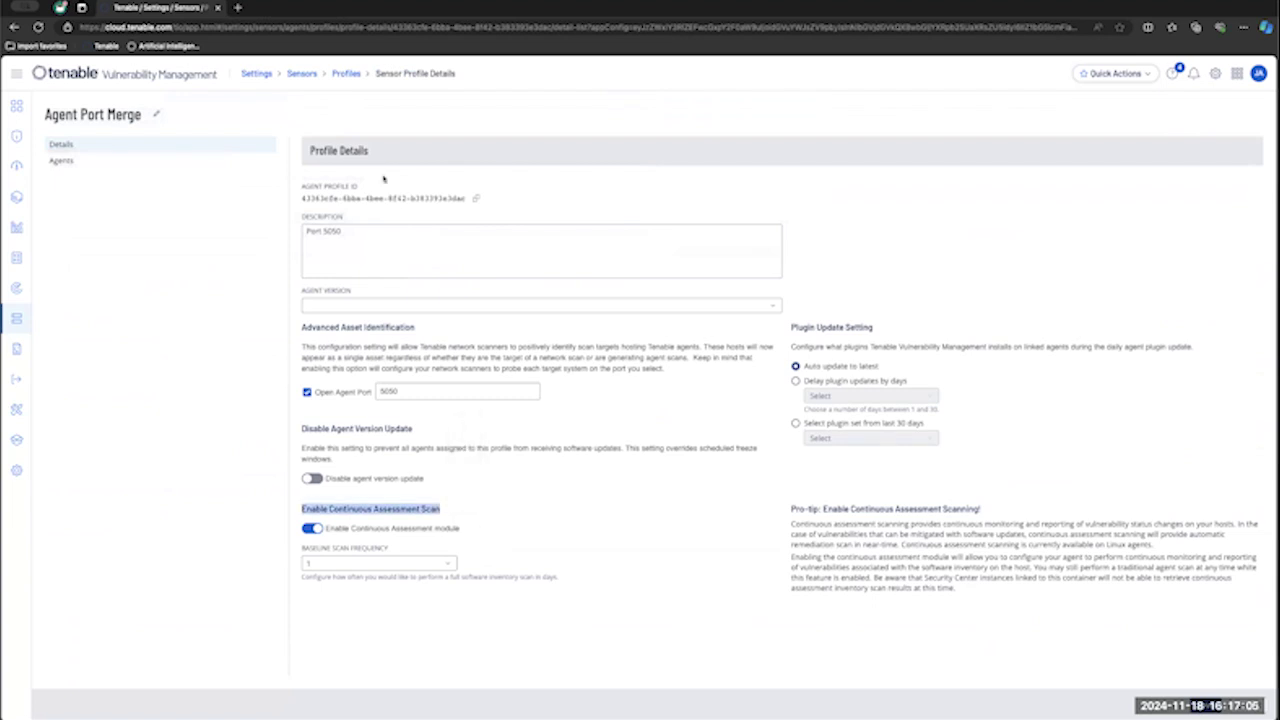
click(446, 192)
- Select the profile ID, then open the Findings Vulnerabilities list
drag(446, 192, 448, 200)
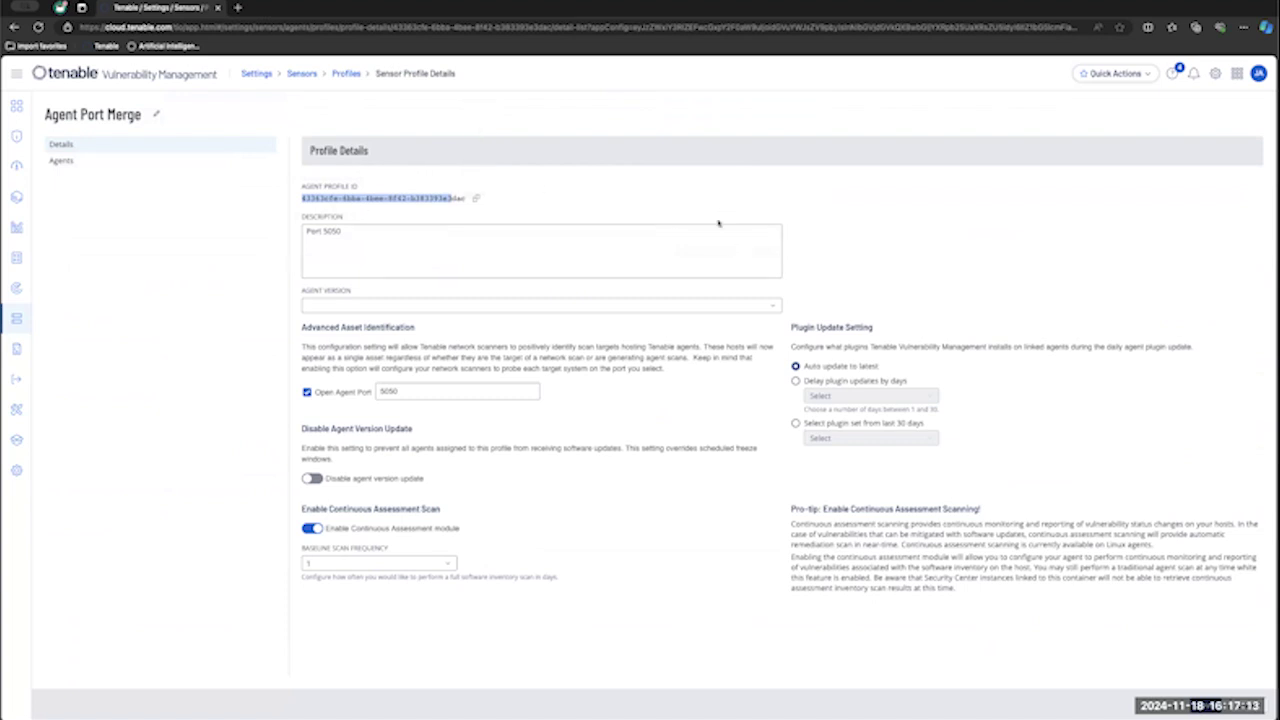
click(788, 511)
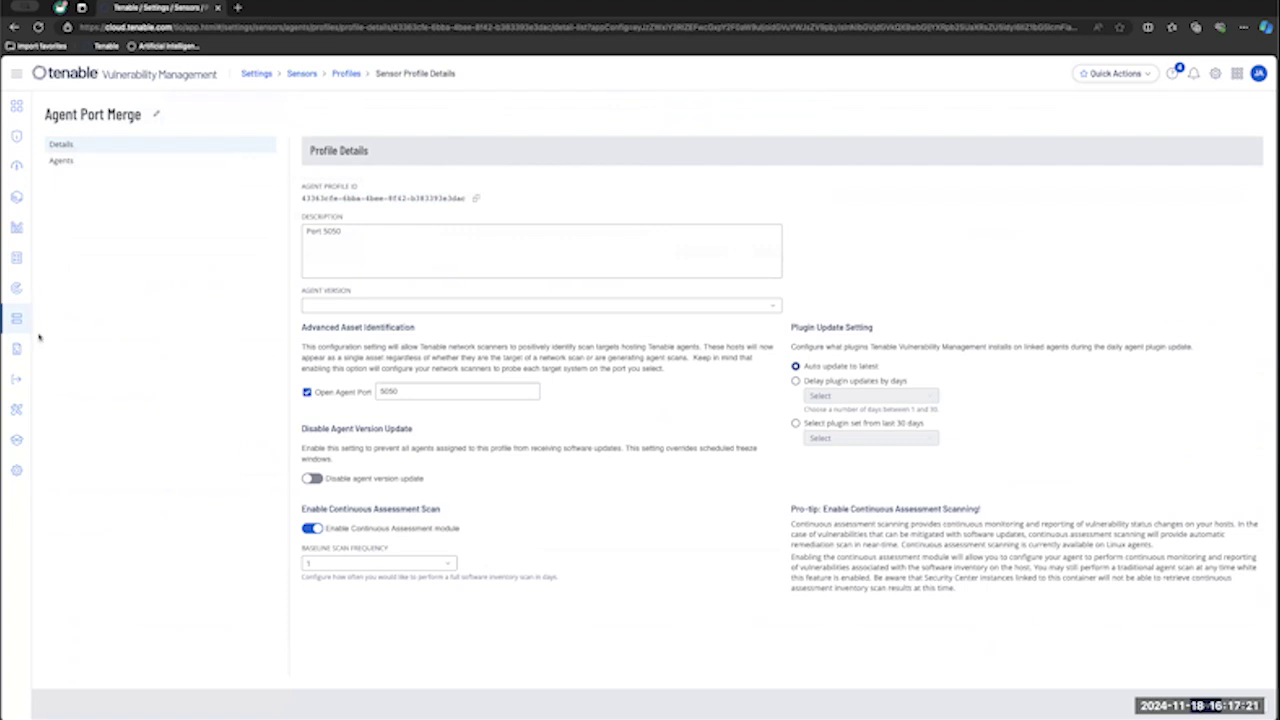
mouse_move(20, 233)
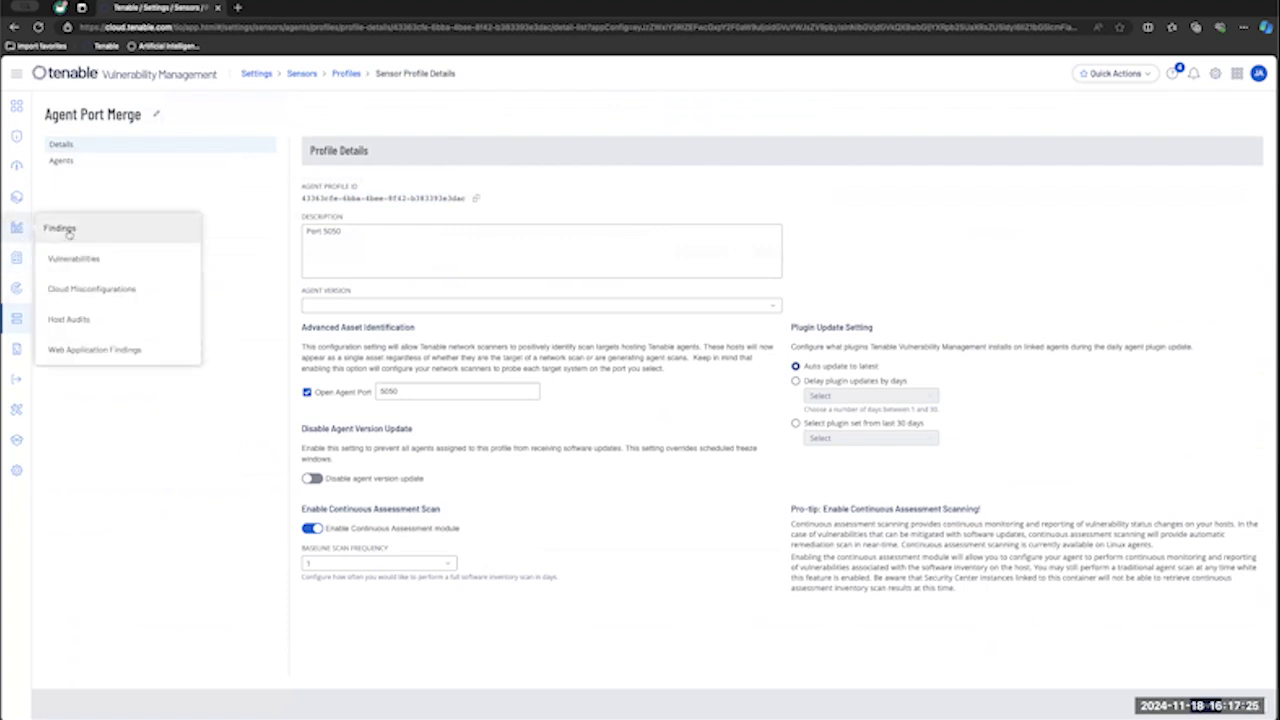
click(70, 259)
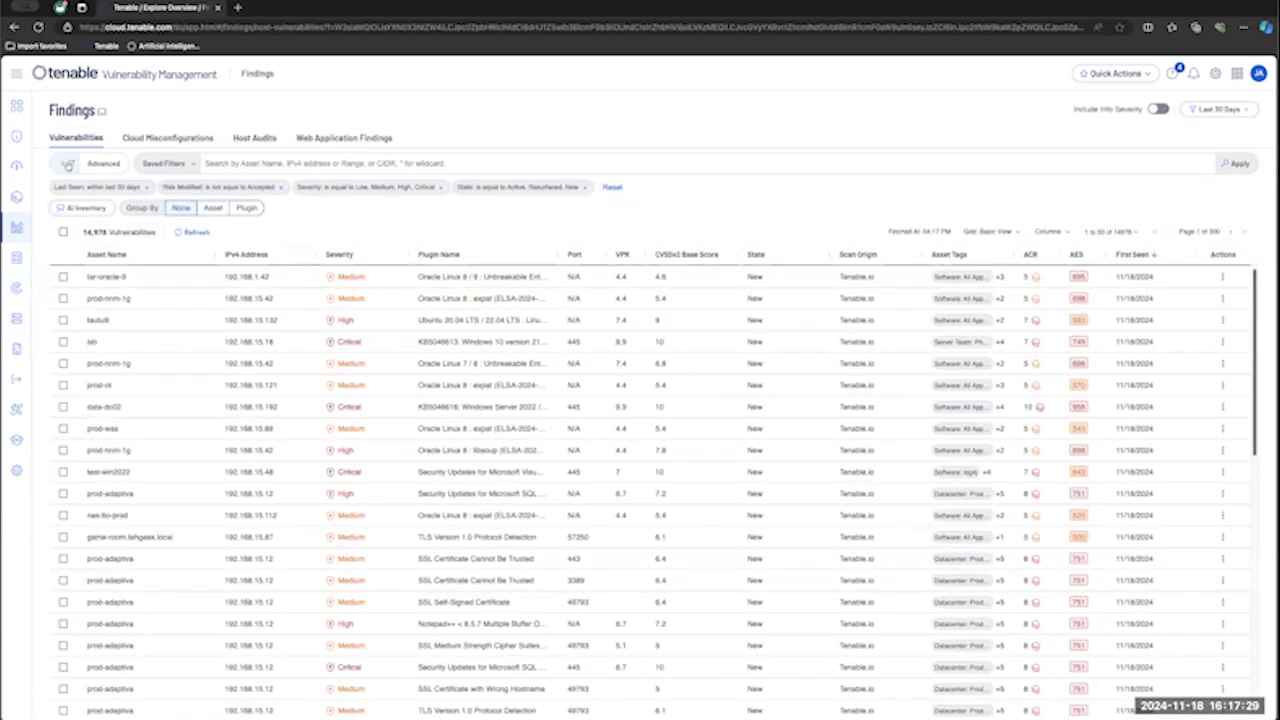
- Add a Source filter limiting findings to Agent Runtime Scanning
click(67, 164)
click(91, 270)
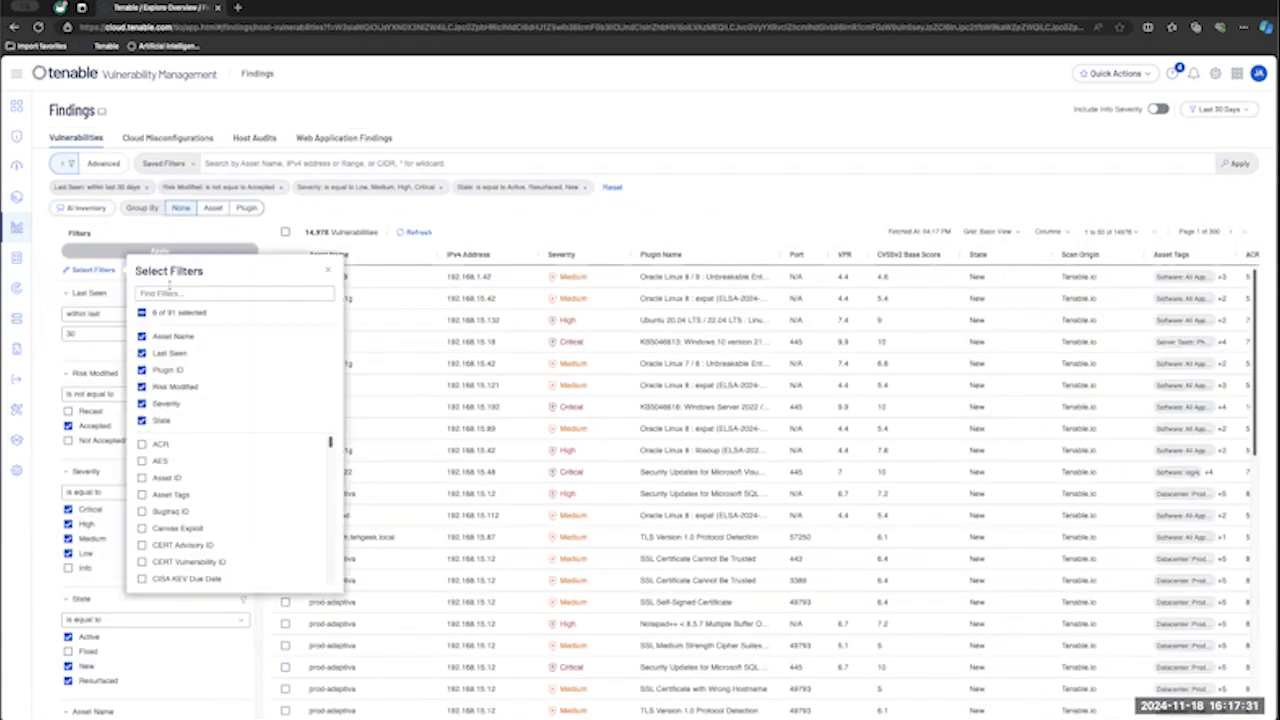
click(182, 294)
text(sou)
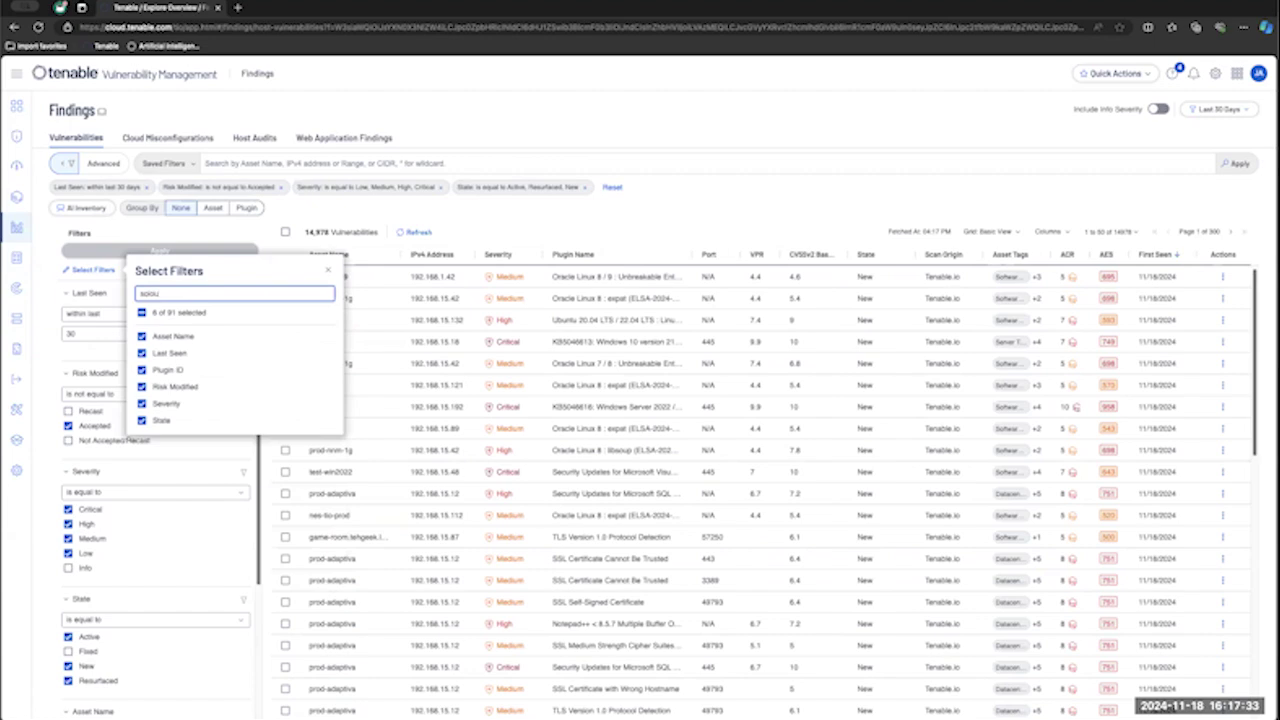
key(BackSpace)
key(BackSpace)
text(ur)
click(142, 444)
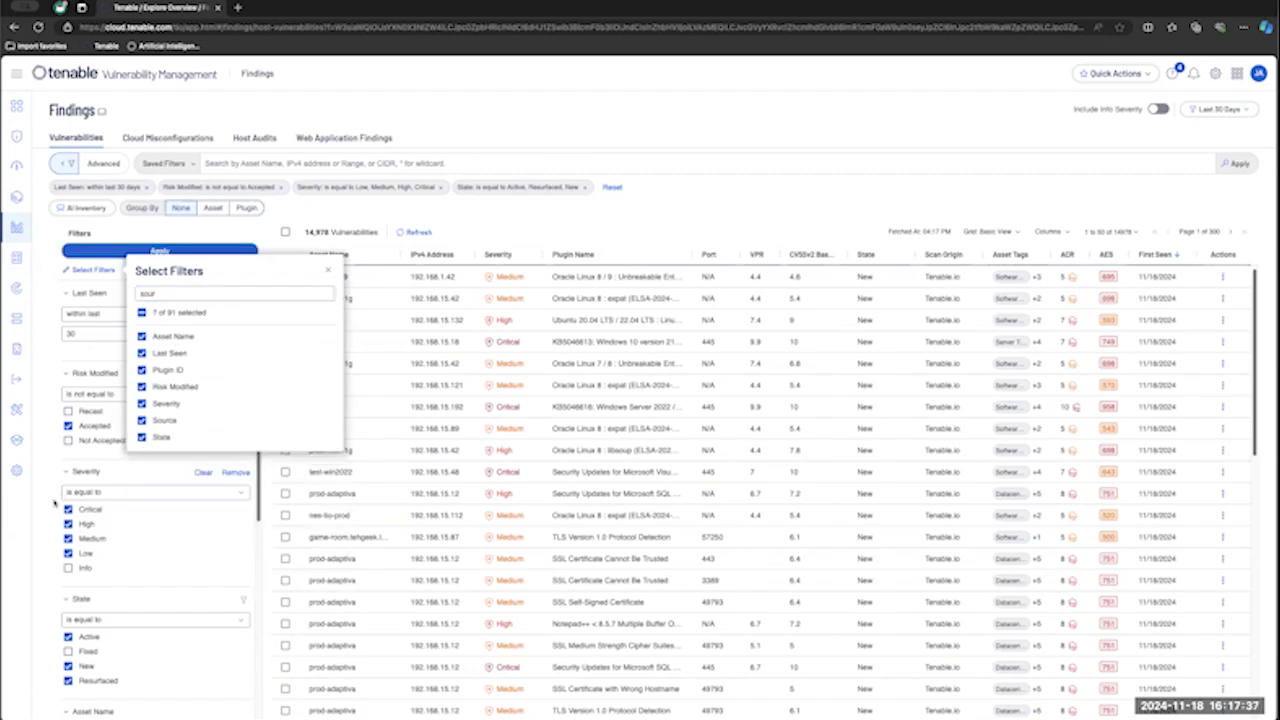
click(55, 503)
scroll(117, 480, down, 5)
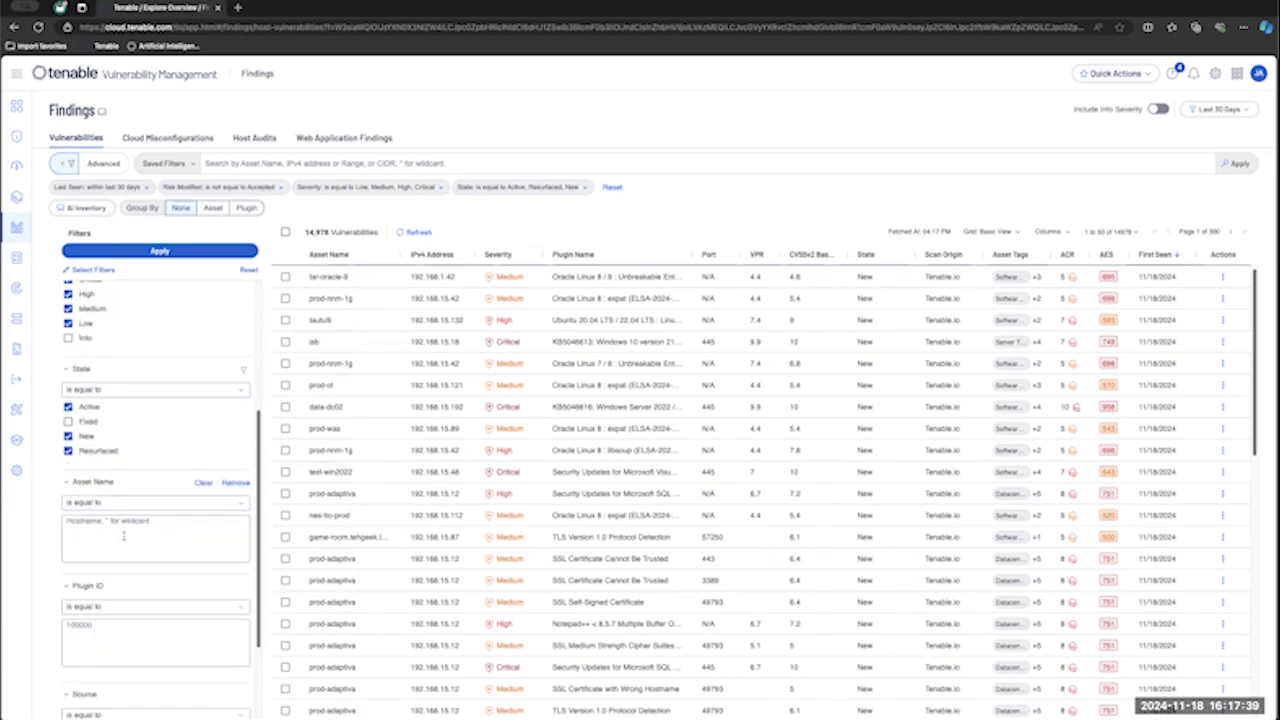
scroll(124, 536, down, 3)
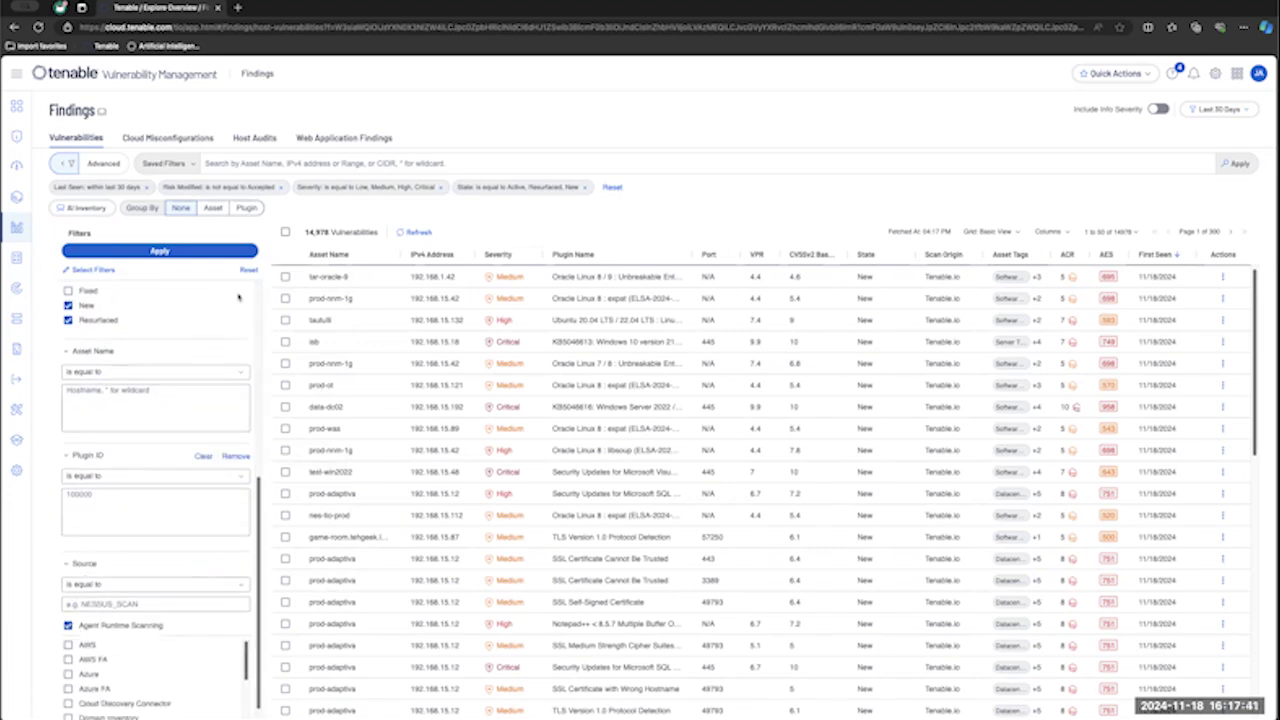
click(210, 254)
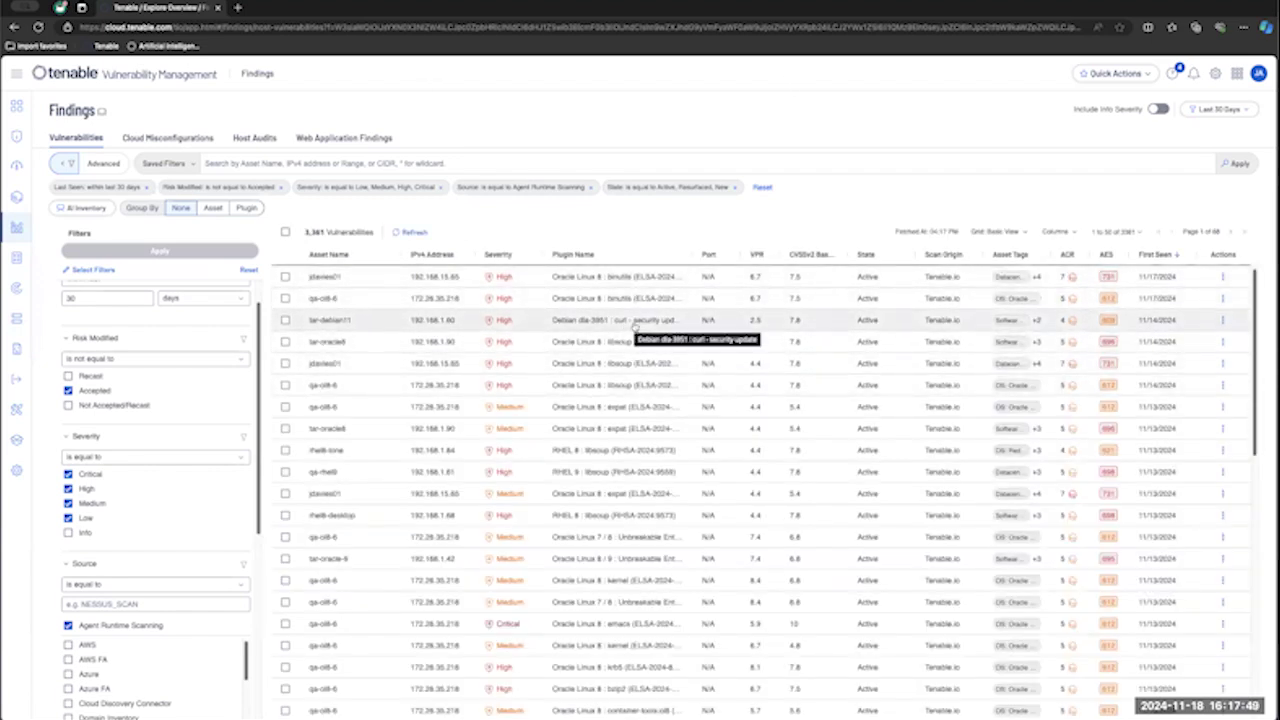
- Set the State filter to Fixed only, excluding Active, New and Resurfaced
scroll(155, 450, down, 5)
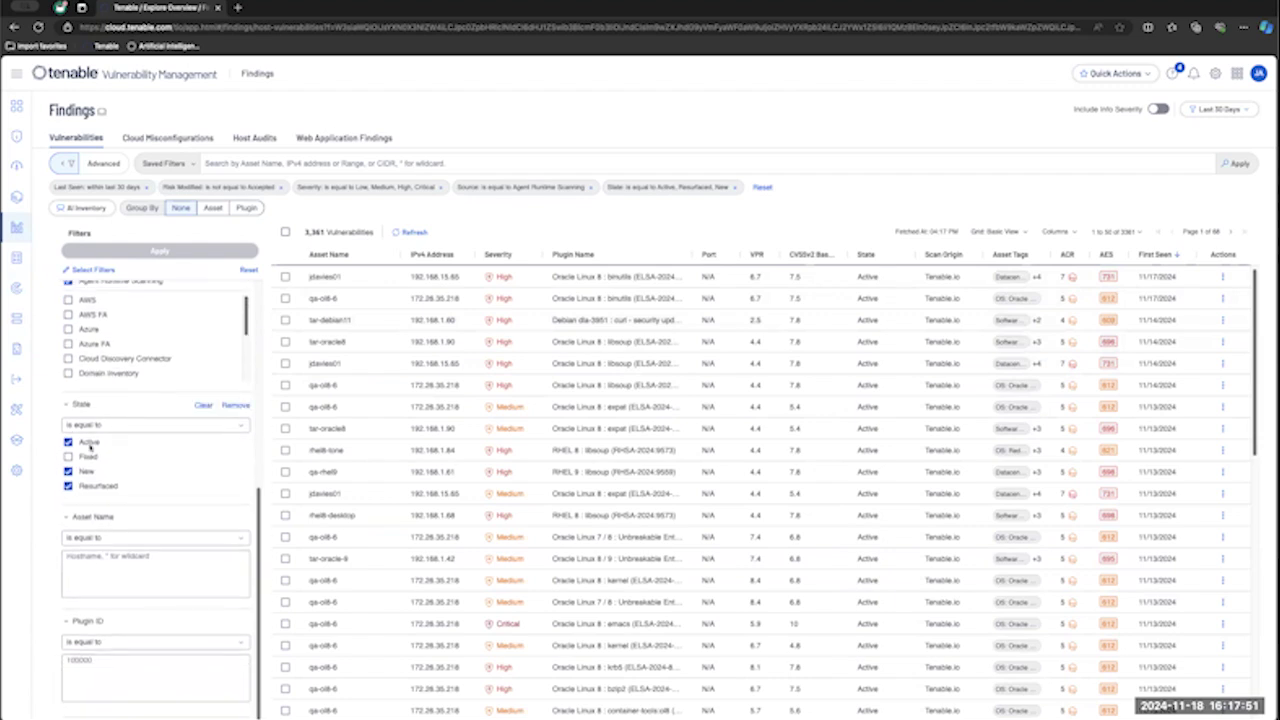
click(88, 444)
click(88, 486)
click(70, 471)
click(70, 456)
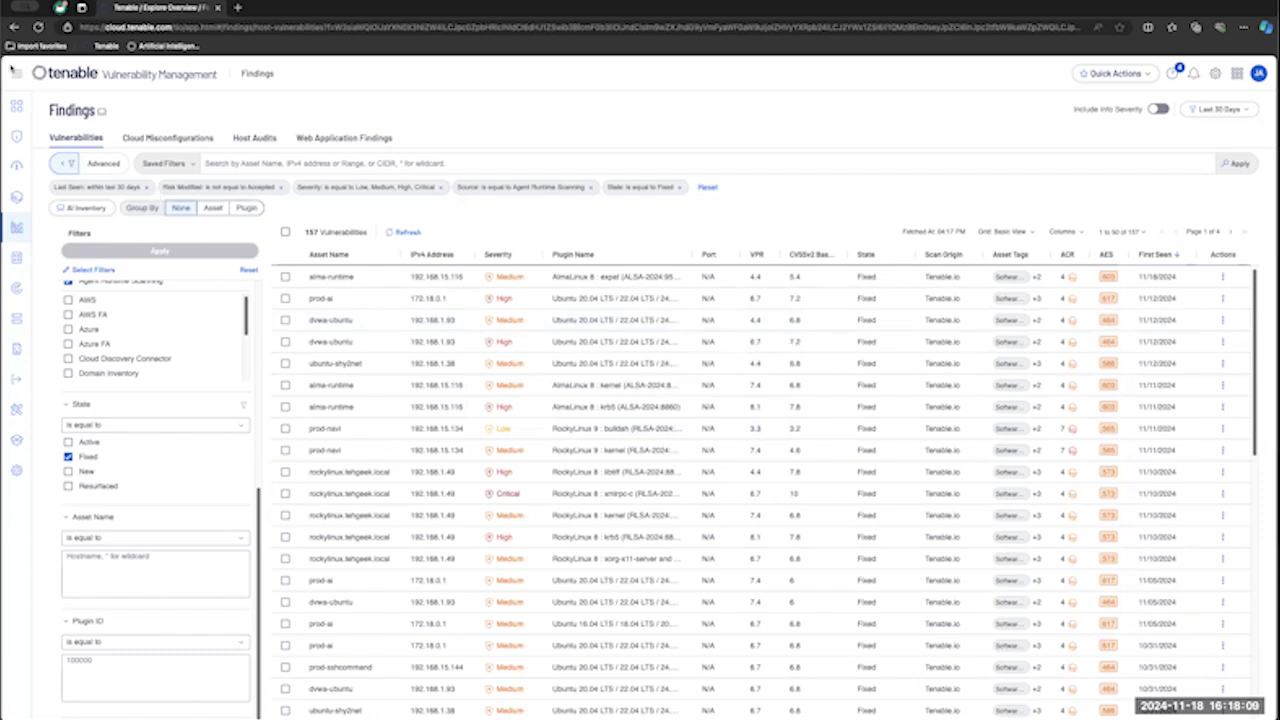
- View the Agent Risk Analysis card from Dashboards > All Dashboards
click(14, 72)
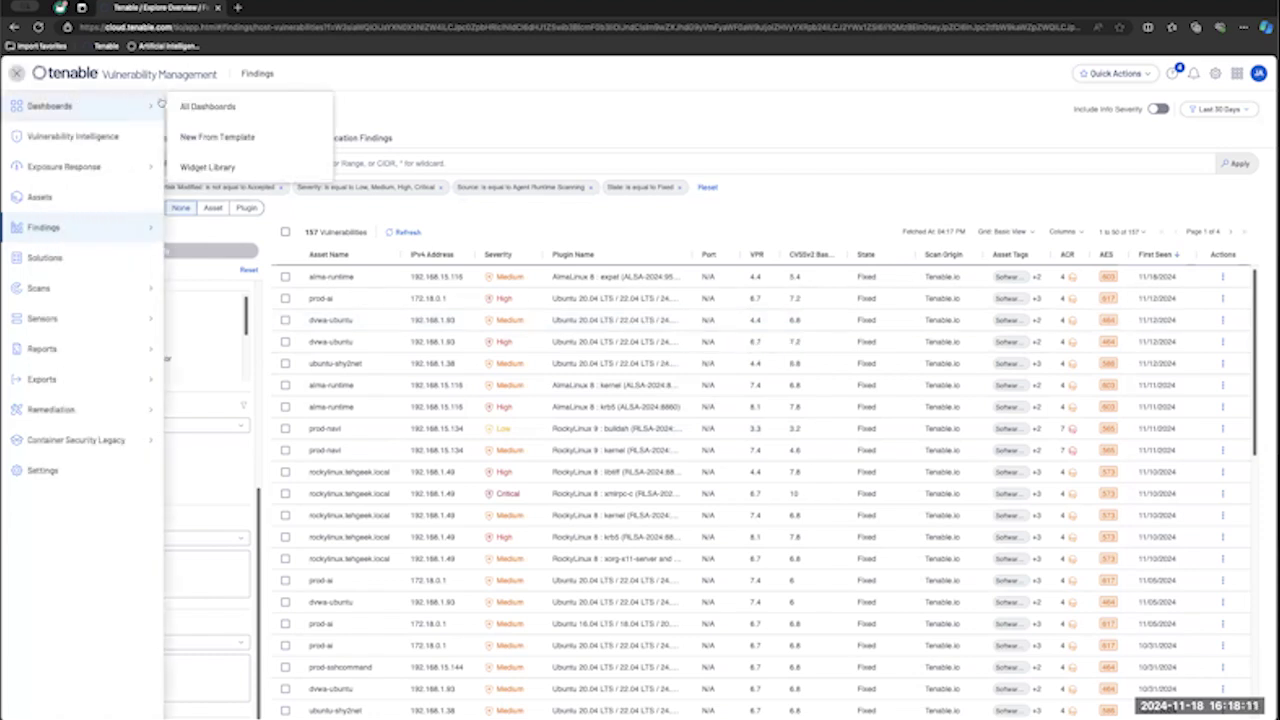
click(190, 106)
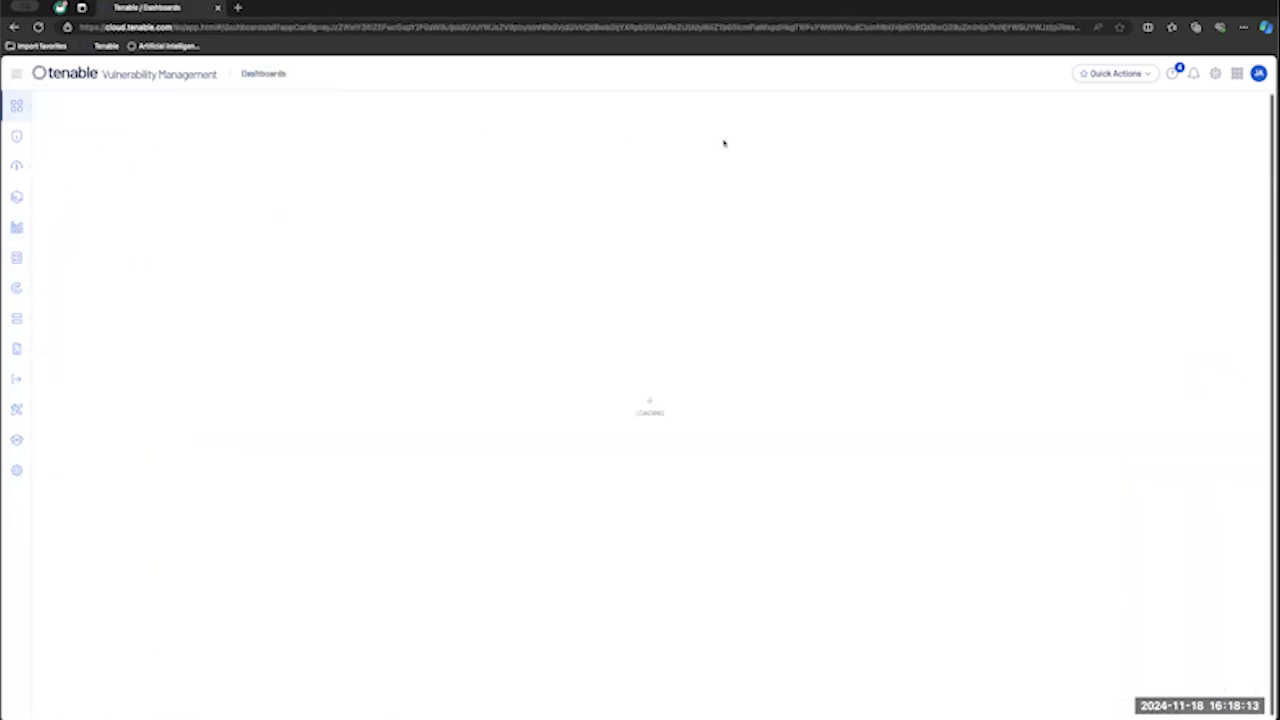
mouse_move(430, 436)
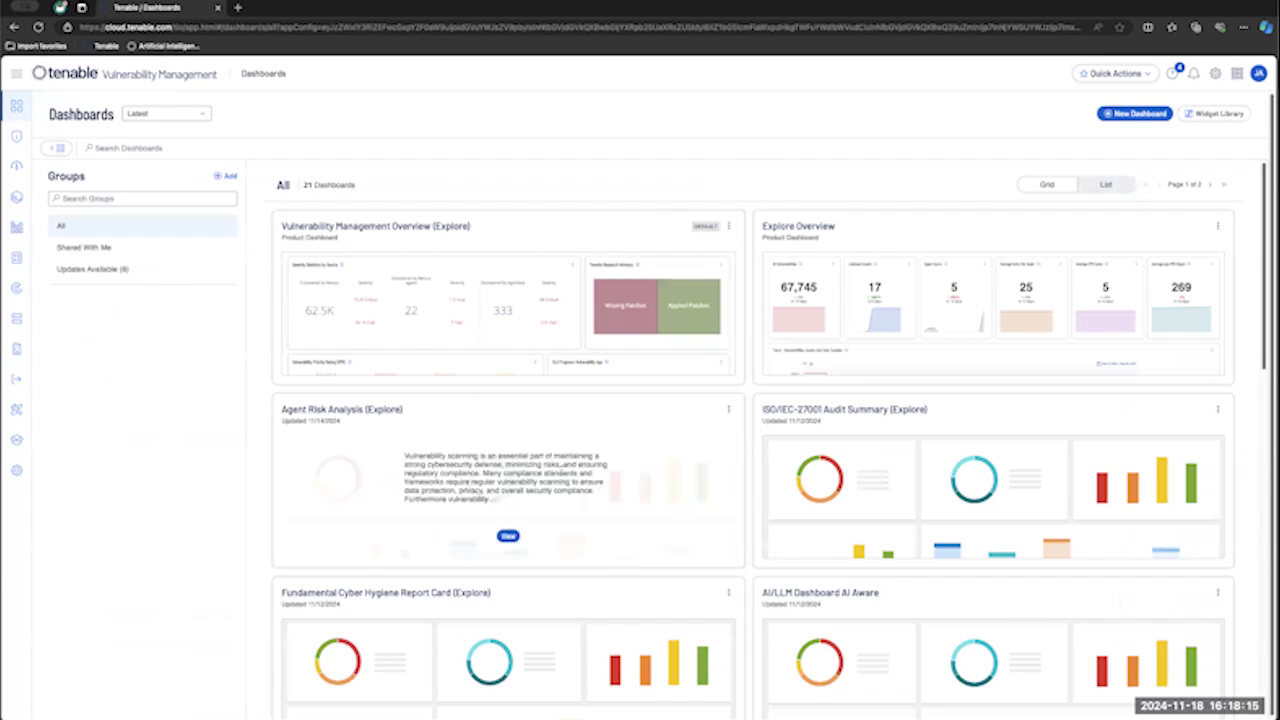
click(507, 538)
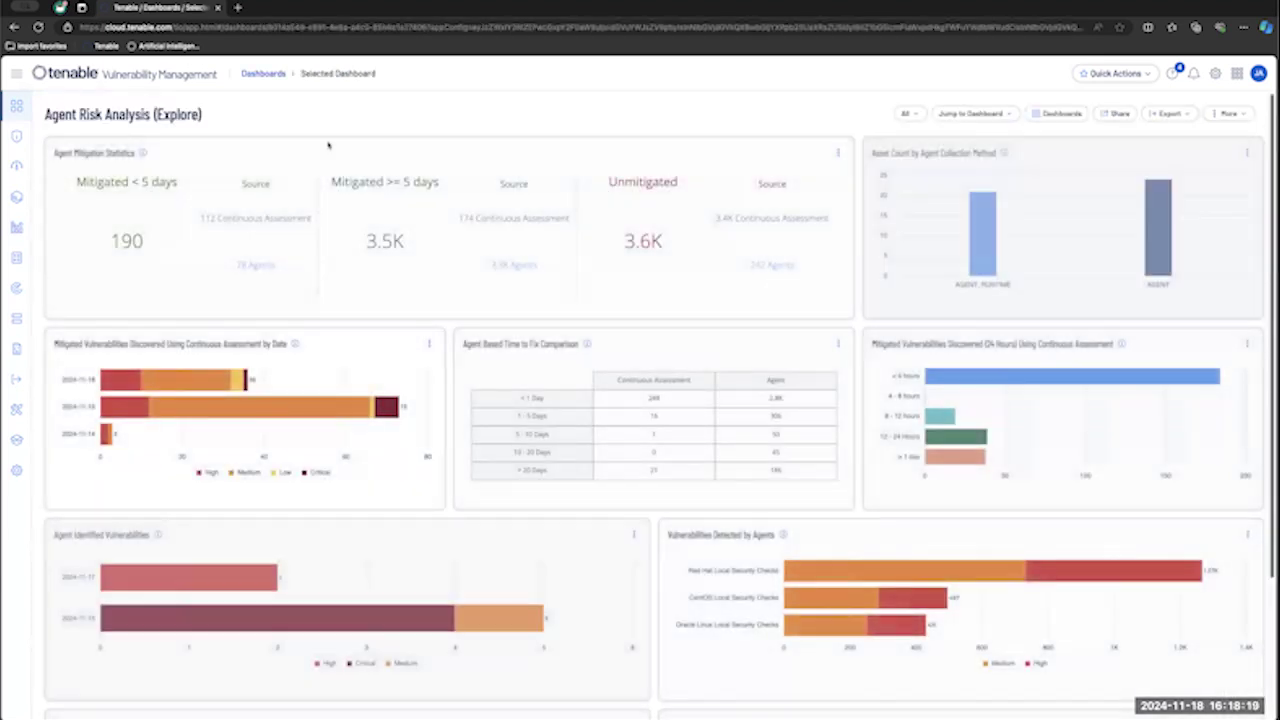